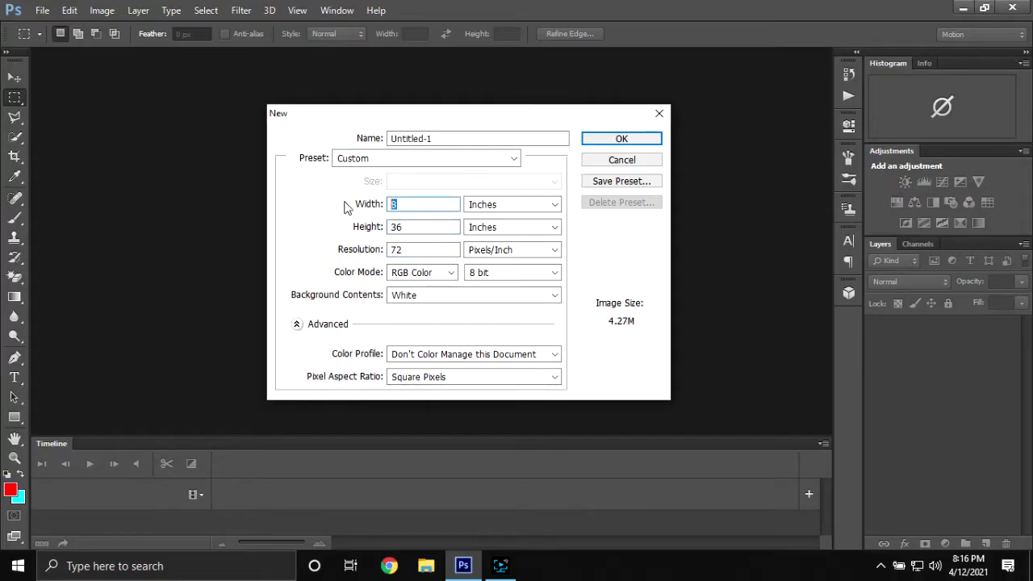
# Step: Create a 60-inch-wide tarpaulin, open the three _Original photos, and Magic-Erase 3_Original's background
pyautogui.write('60')
pyautogui.click(623, 140)
pyautogui.hotkey('ctrl', 'o')
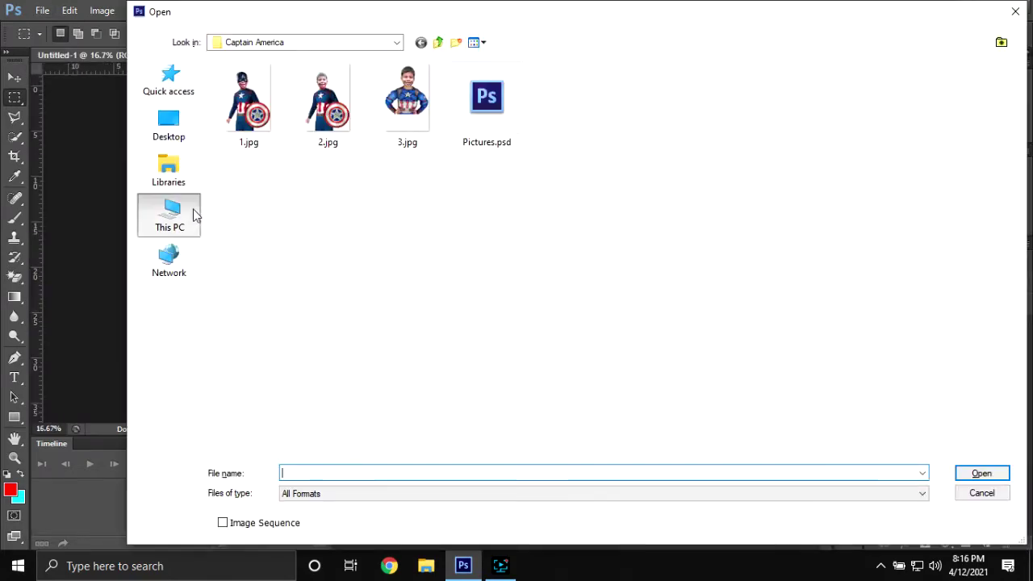
pyautogui.click(368, 200)
pyautogui.keyDown('shift'); pyautogui.click(614, 153); pyautogui.keyUp('shift')
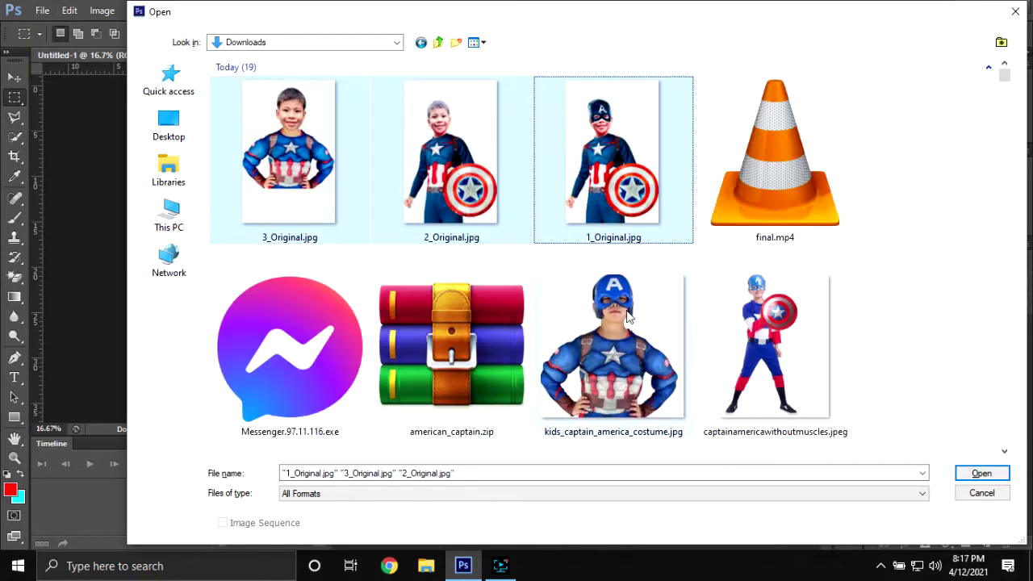
pyautogui.click(982, 473)
pyautogui.click(380, 169)
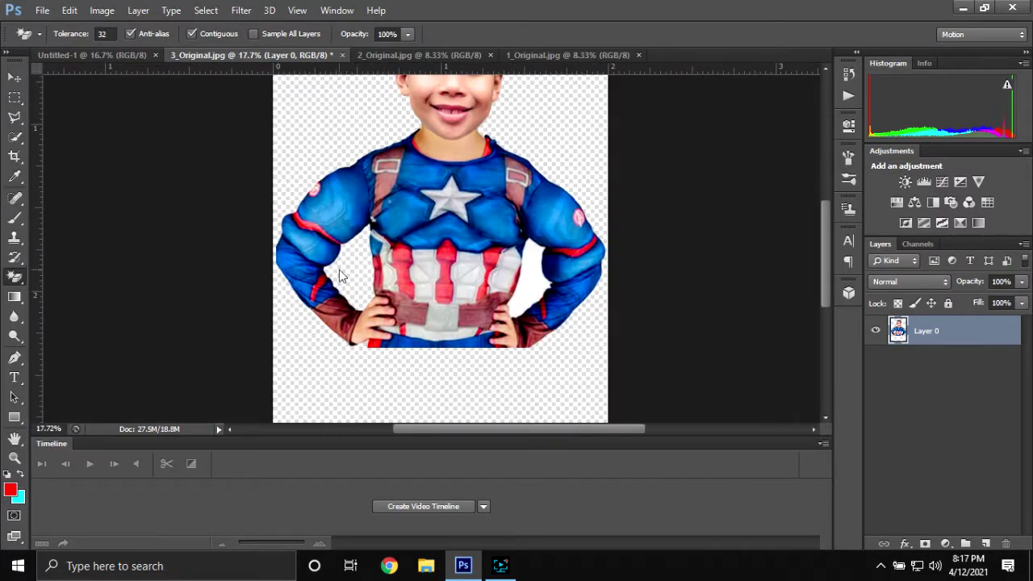
# Step: Drag the first cut-out boy into the tarpaulin and resize him
pyautogui.press('c')
pyautogui.press('Return')
pyautogui.press('v')
pyautogui.moveTo(428, 242); pyautogui.dragTo(355, 196)
pyautogui.hotkey('ctrl', 't')
pyautogui.press('Return')
# Step: Erase 2_Original's white background and drag that boy into the tarpaulin
pyautogui.click(458, 54)
pyautogui.press('e')
pyautogui.click(517, 121)
pyautogui.scroll(5, 507, 351)
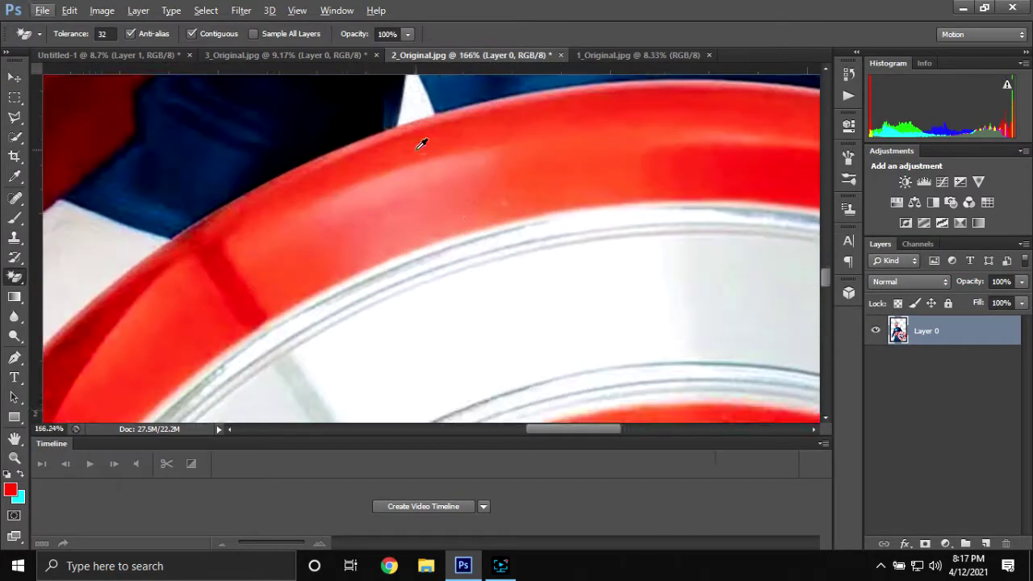
pyautogui.hotkey('ctrl', '0')
pyautogui.press('v')
pyautogui.moveTo(431, 230); pyautogui.dragTo(468, 277)
# Step: Erase 1_Original's white background and drag the third boy into the tarpaulin
pyautogui.click(658, 55)
pyautogui.press('e')
pyautogui.click(488, 159)
pyautogui.scroll(5, 487, 158)
pyautogui.hotkey('ctrl', '0')
pyautogui.press('v')
pyautogui.moveTo(431, 242)
pyautogui.mouseDown()
pyautogui.moveTo(490, 244)
pyautogui.moveTo(455, 294)
pyautogui.mouseUp()
pyautogui.hotkey('ctrl', '0')
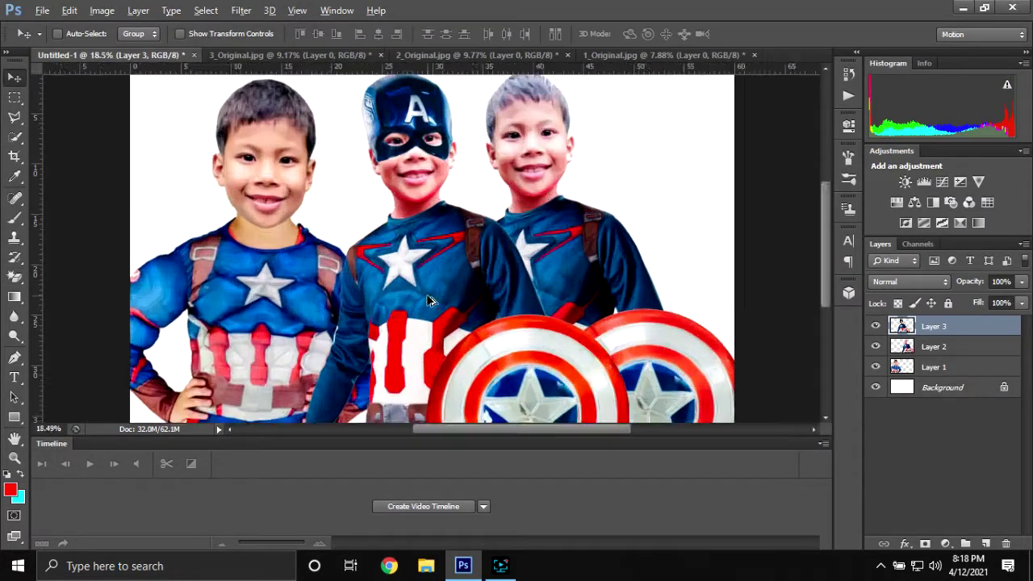
# Step: Shrink and reposition the boys on the tarpaulin with Free Transform
pyautogui.scroll(-3, 677, 315)
pyautogui.press('e')
pyautogui.hotkey('ctrl', 't')
pyautogui.moveTo(477, 243); pyautogui.dragTo(444, 242)
pyautogui.press('Return')
# Step: Close the source photos unsaved and open the Captain America background and masked-boy images
pyautogui.hotkey('ctrl', 'w')
pyautogui.press('n')
pyautogui.hotkey('ctrl', 'o')
pyautogui.doubleClick(243, 178)
pyautogui.doubleClick(258, 168)
pyautogui.hotkey('ctrl', 'a')
# Step: Transform Layer 3 and move it below the muscle layer
pyautogui.press('Return')
pyautogui.click(113, 55)
pyautogui.hotkey('ctrl', 't')
pyautogui.press('Return')
pyautogui.moveTo(934, 368); pyautogui.dragTo(934, 394)
pyautogui.scroll(2, 347, 222)
# Step: Move and resize the masked boy on the right, and shift the middle boy down-right
pyautogui.keyDown('ctrl'); pyautogui.click(440, 252); pyautogui.keyUp('ctrl')
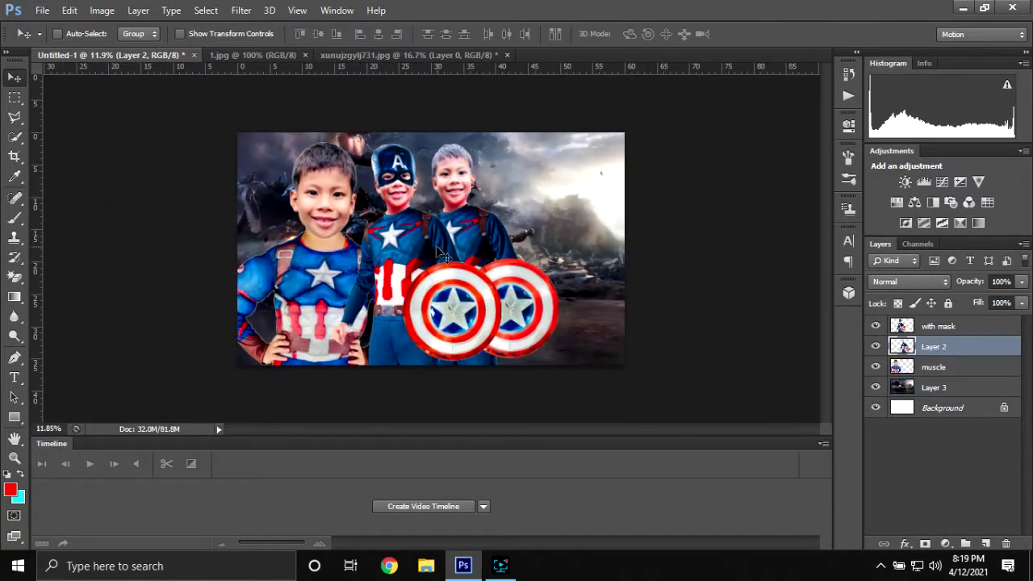
pyautogui.moveTo(440, 251); pyautogui.dragTo(569, 257)
pyautogui.hotkey('ctrl', '[')
pyautogui.hotkey('ctrl', 't')
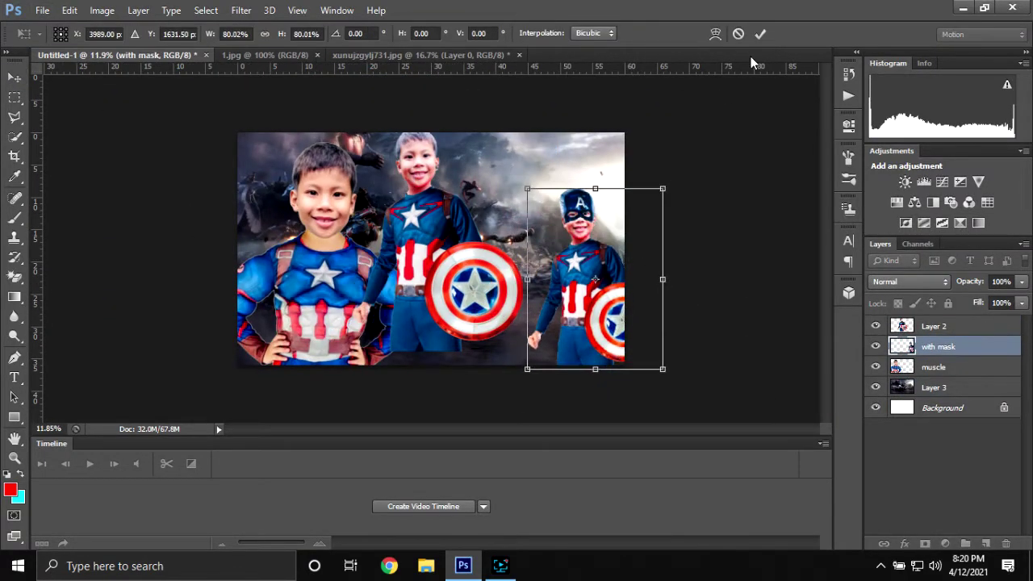
pyautogui.click(761, 33)
pyautogui.click(934, 326)
pyautogui.moveTo(452, 287); pyautogui.dragTo(488, 343)
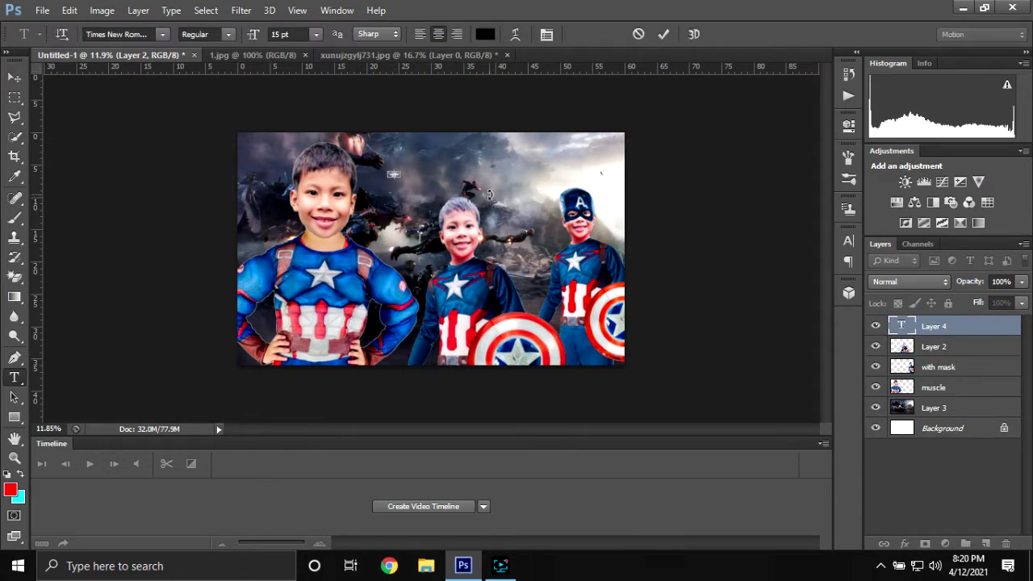
# Step: Set the HAPPY BIRTHDAY title to 500 pt in the American Captain font
pyautogui.write('500')
pyautogui.press('Return')
pyautogui.click(163, 34)
pyautogui.scroll(15, 239, 154)
pyautogui.scroll(15, 239, 153)
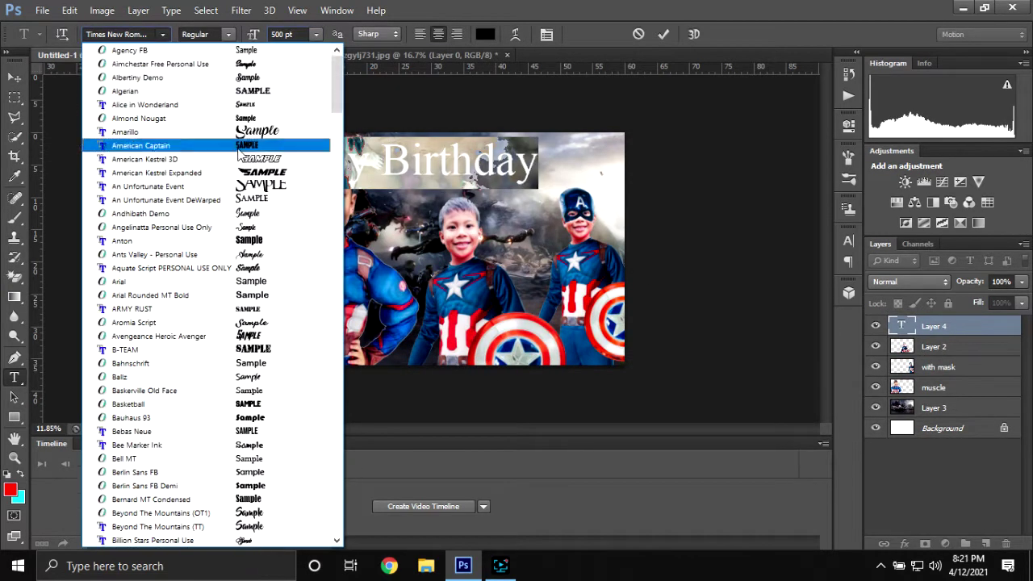
pyautogui.click(122, 240)
pyautogui.click(664, 34)
# Step: Move the muscle boy to bottom centre above Layer 2 and the title to the top left
pyautogui.press('v')
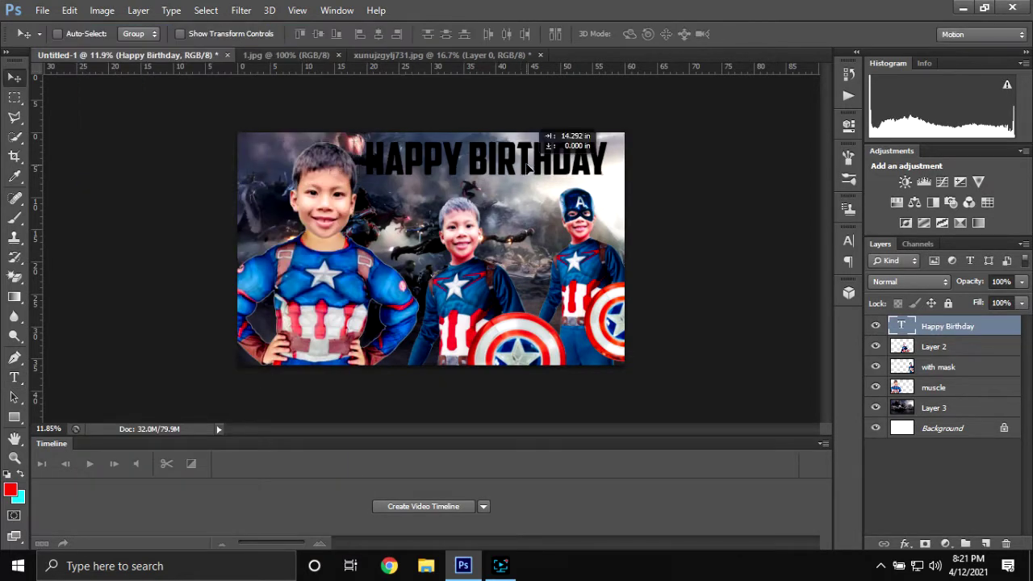
pyautogui.click(934, 388)
pyautogui.moveTo(338, 297)
pyautogui.mouseDown()
pyautogui.moveTo(437, 382)
pyautogui.moveTo(492, 323)
pyautogui.mouseUp()
pyautogui.hotkey('ctrl', ']')
pyautogui.hotkey('ctrl', ']')
pyautogui.moveTo(438, 153); pyautogui.dragTo(315, 154)
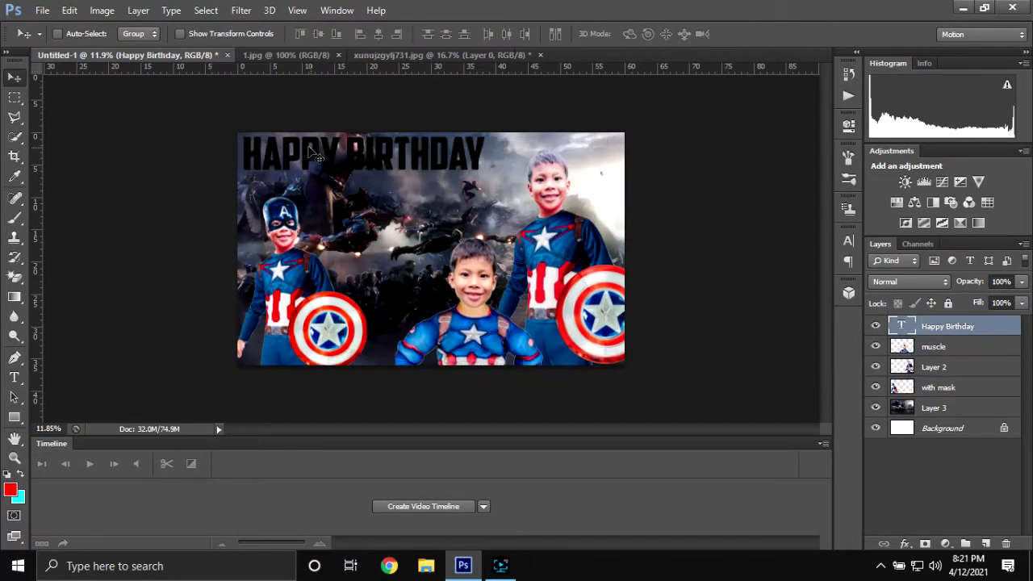
# Step: Nudge the right-hand boy up and add a Color Balance adjustment (red +38)
pyautogui.click(969, 368)
pyautogui.moveTo(640, 242); pyautogui.dragTo(635, 222)
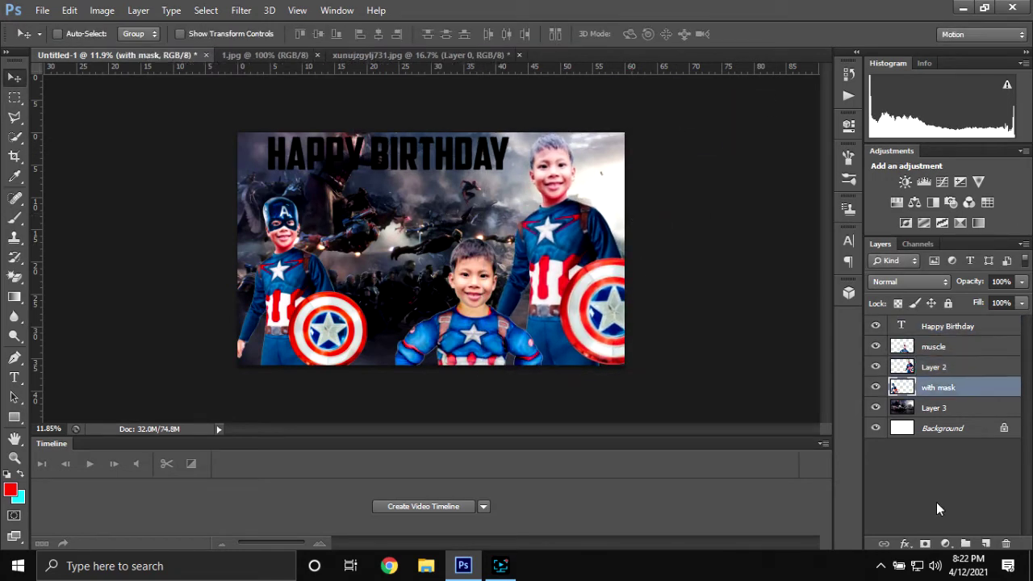
pyautogui.click(946, 543)
pyautogui.click(929, 379)
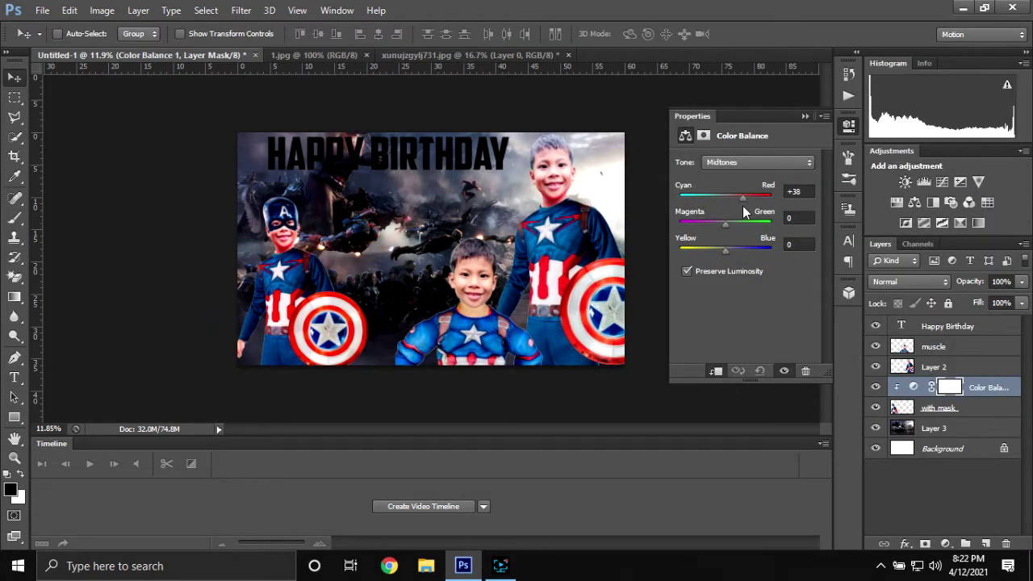
# Step: Add a Levels adjustment darkening the masked boy's midtones to 0.61
pyautogui.click(946, 543)
pyautogui.click(928, 288)
pyautogui.moveTo(755, 271); pyautogui.dragTo(766, 270)
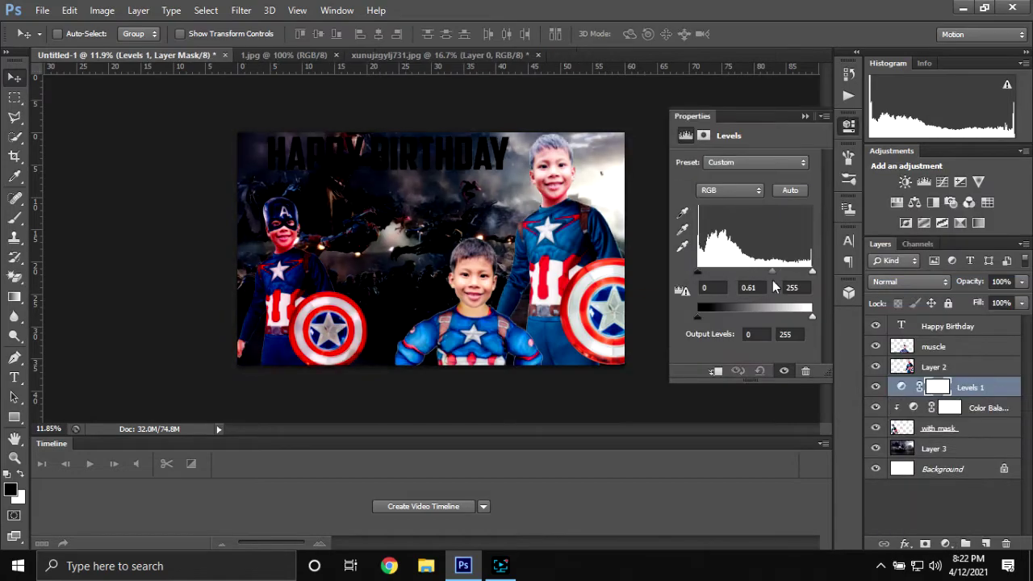
pyautogui.scroll(1, 497, 305)
pyautogui.scroll(1, 497, 305)
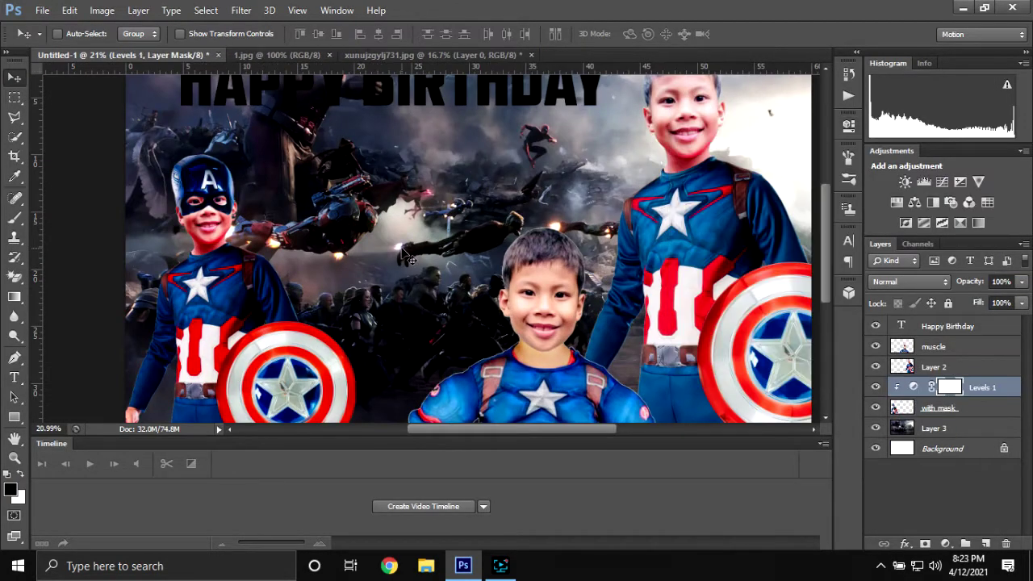
# Step: Add a layer mask to the muscle layer outlining the muscle-suit boy
pyautogui.scroll(3, 496, 305)
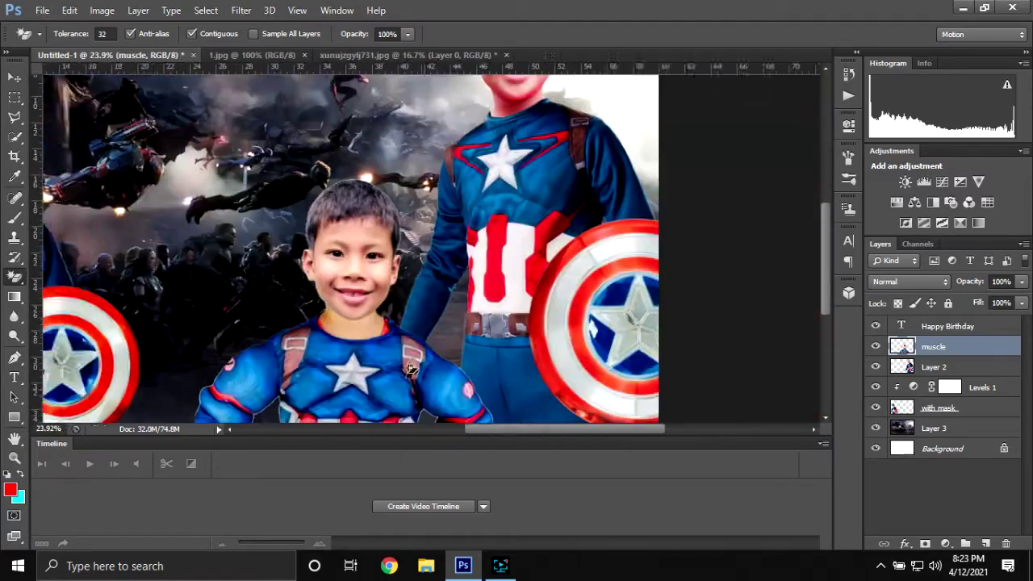
pyautogui.scroll(-5, 643, 363)
pyautogui.scroll(-5, 644, 363)
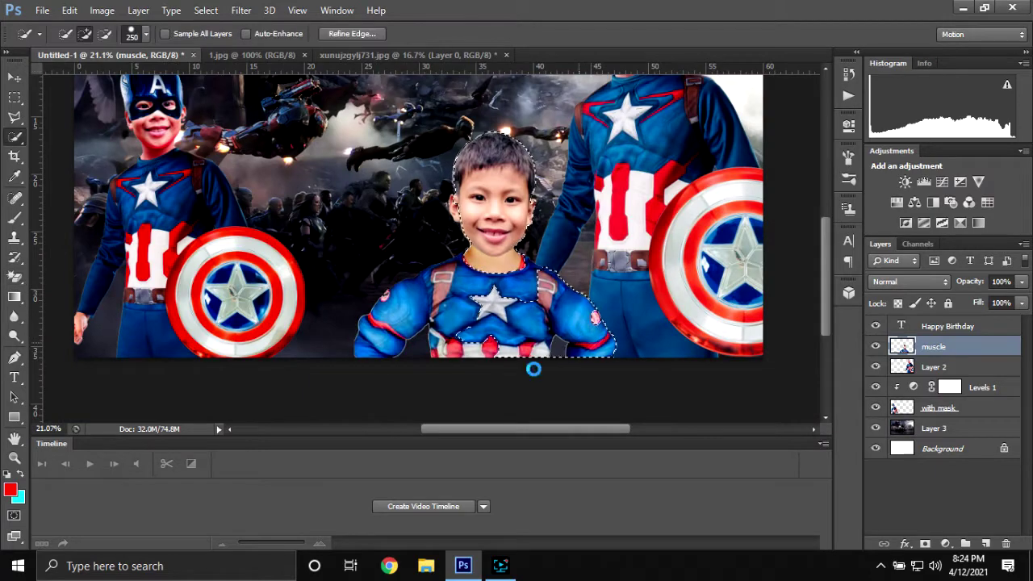
pyautogui.scroll(3, 501, 266)
pyautogui.scroll(-1, 472, 349)
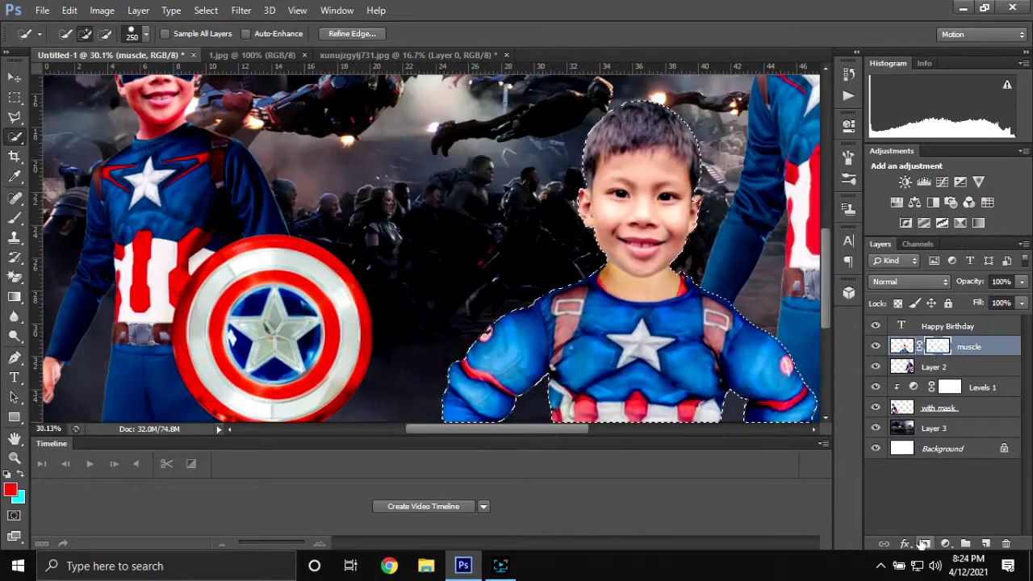
pyautogui.click(925, 544)
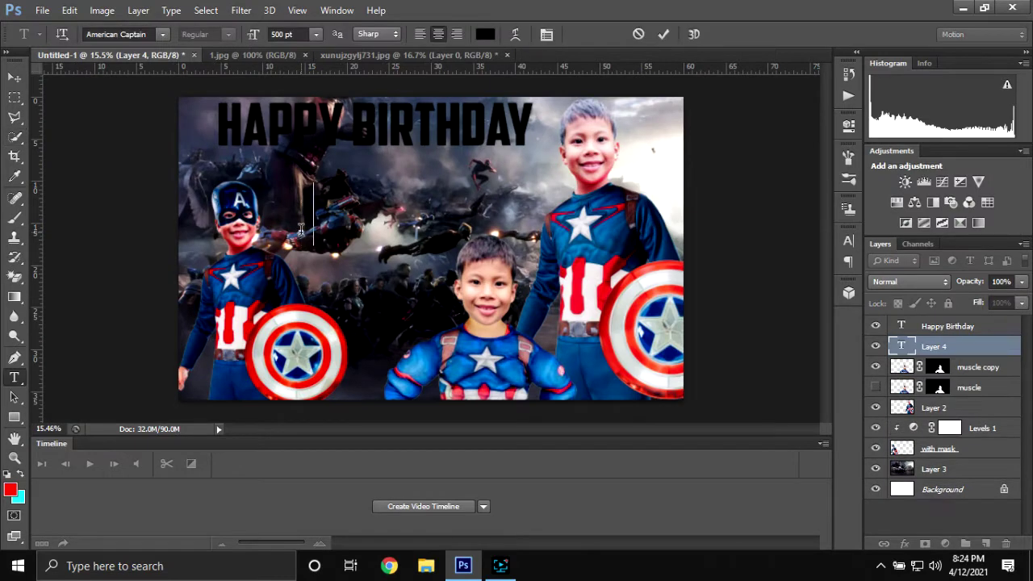
# Step: Commit the birthday child's name text beneath the title
pyautogui.click(667, 34)
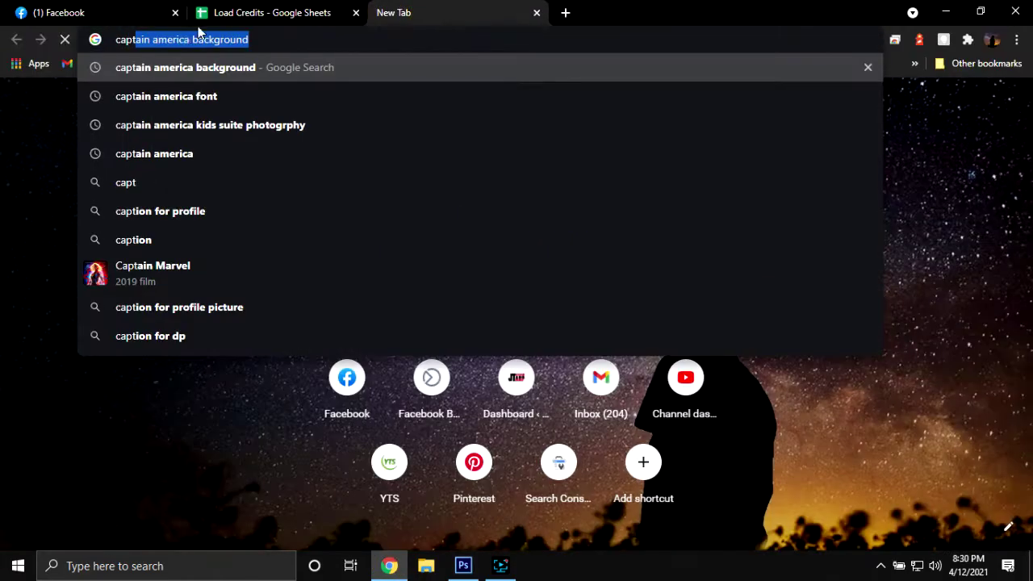
# Step: Search Google for captain america images and scroll the results
pyautogui.write('ain america')
pyautogui.press('Delete')
pyautogui.press('Return')
pyautogui.scroll(-5, 395, 401)
pyautogui.scroll(-5, 396, 401)
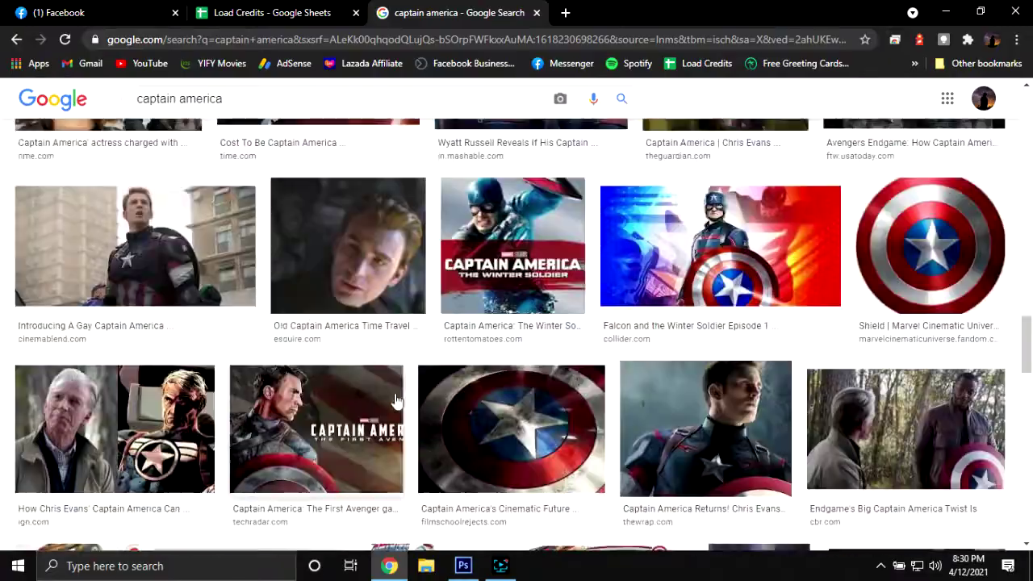
# Step: Color the birthday title yellow and give it a Stroke outline
pyautogui.click(872, 488)
pyautogui.moveTo(872, 488); pyautogui.dragTo(872, 482)
pyautogui.click(995, 312)
pyautogui.doubleClick(993, 325)
pyautogui.click(583, 316)
pyautogui.click(749, 356)
pyautogui.click(999, 231)
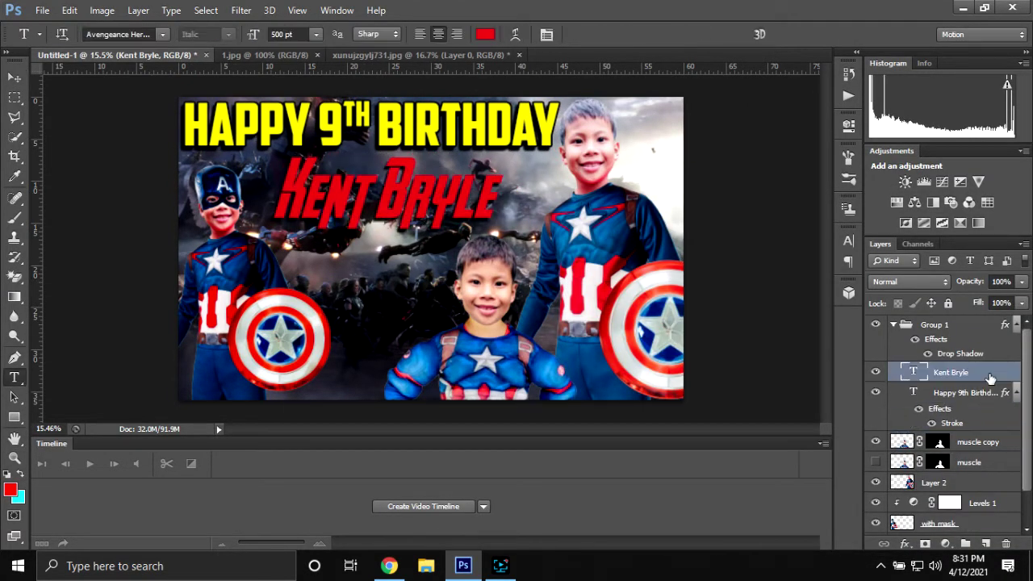
# Step: Give the child's name a Stroke outline with a chosen colour
pyautogui.doubleClick(991, 378)
pyautogui.click(682, 320)
pyautogui.click(748, 356)
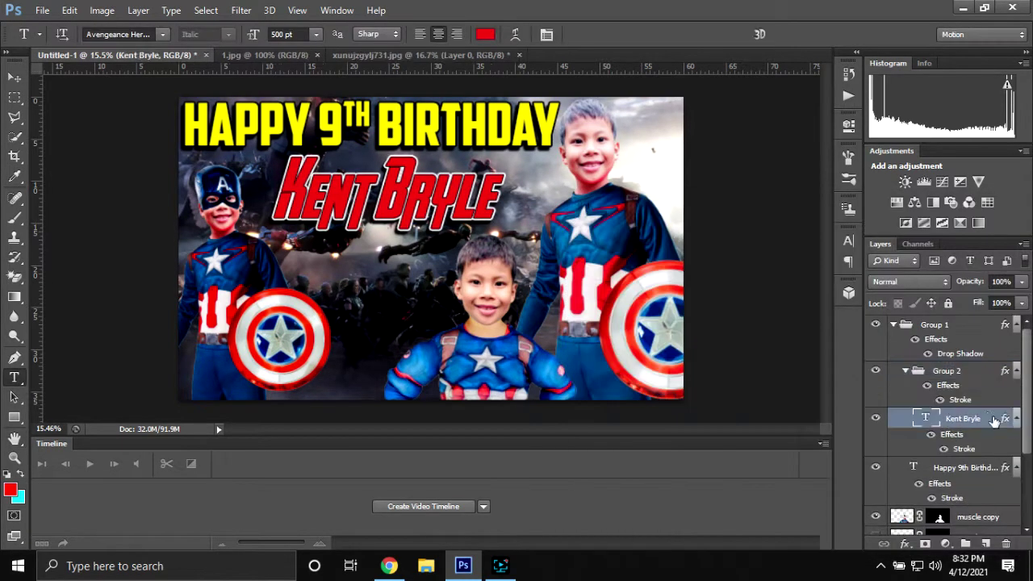
pyautogui.doubleClick(995, 420)
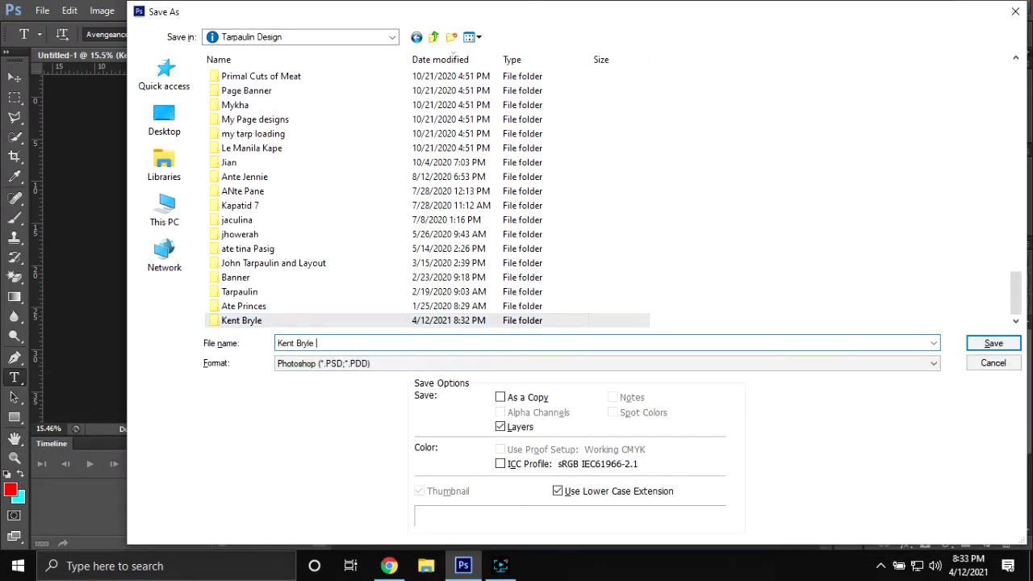
# Step: Save the tarpaulin as a 5x3 PSD and shift the right-hand boy and shield
pyautogui.write('5x3')
pyautogui.press('Return')
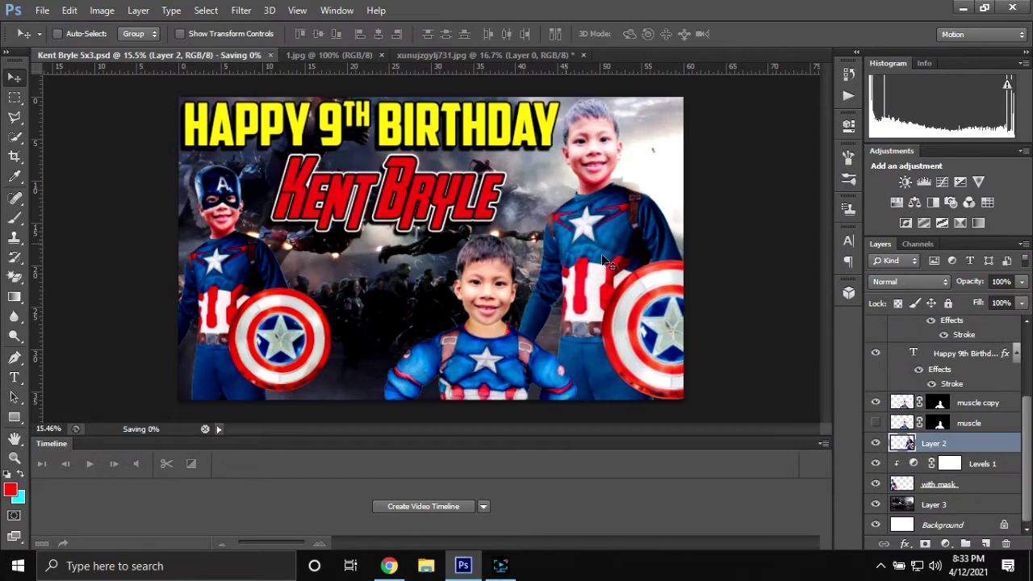
pyautogui.moveTo(604, 258); pyautogui.dragTo(607, 282)
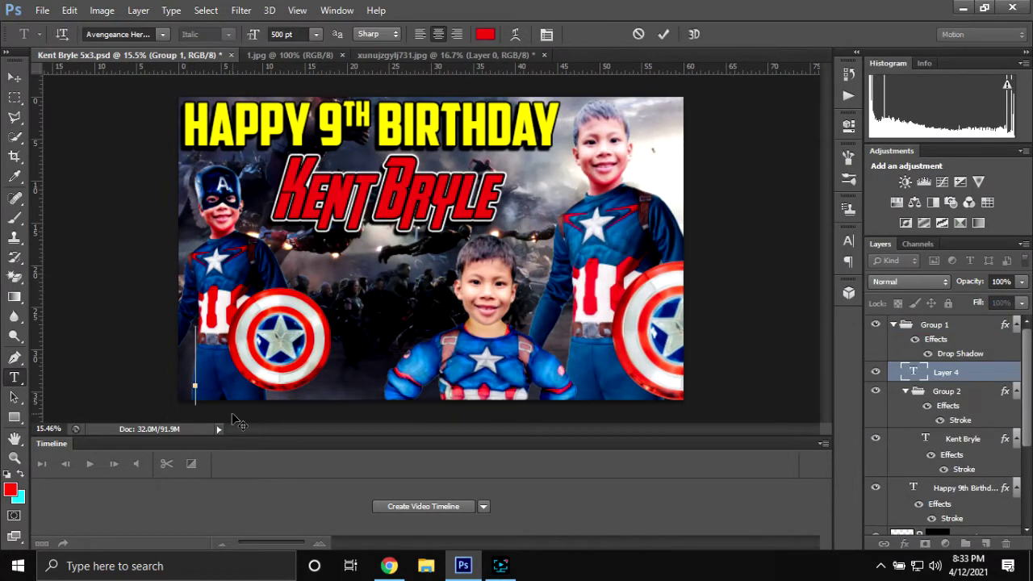
# Step: Restyle the date text's font and colour and move its layer to the top
pyautogui.hotkey('ctrl', 'a')
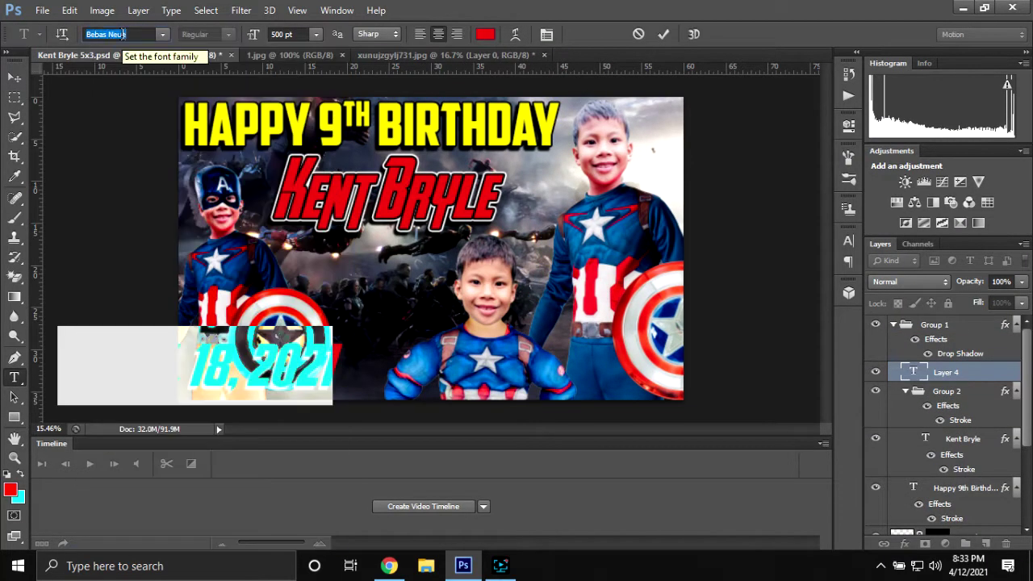
pyautogui.click(664, 33)
pyautogui.click(485, 34)
pyautogui.click(669, 508)
pyautogui.click(999, 309)
pyautogui.moveTo(946, 372)
pyautogui.mouseDown()
pyautogui.moveTo(977, 320)
pyautogui.moveTo(968, 327)
pyautogui.mouseUp()
pyautogui.press('v')
# Step: Give the date a dark Stroke, white text, and a condensed font
pyautogui.doubleClick(985, 327)
pyautogui.click(604, 380)
pyautogui.click(998, 205)
pyautogui.click(14, 377)
pyautogui.click(163, 34)
pyautogui.moveTo(339, 224); pyautogui.dragTo(323, 224)
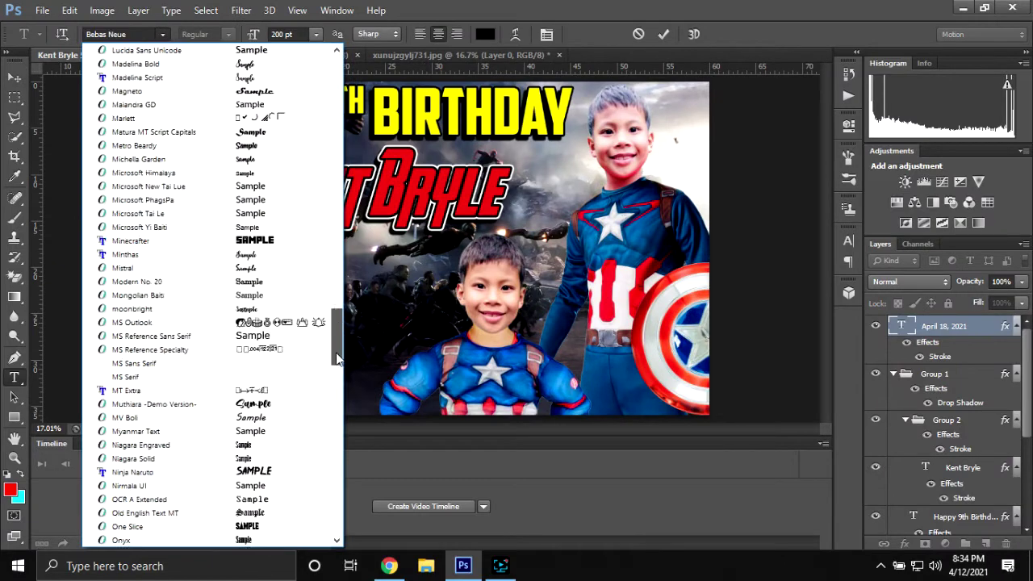
pyautogui.scroll(10, 323, 224)
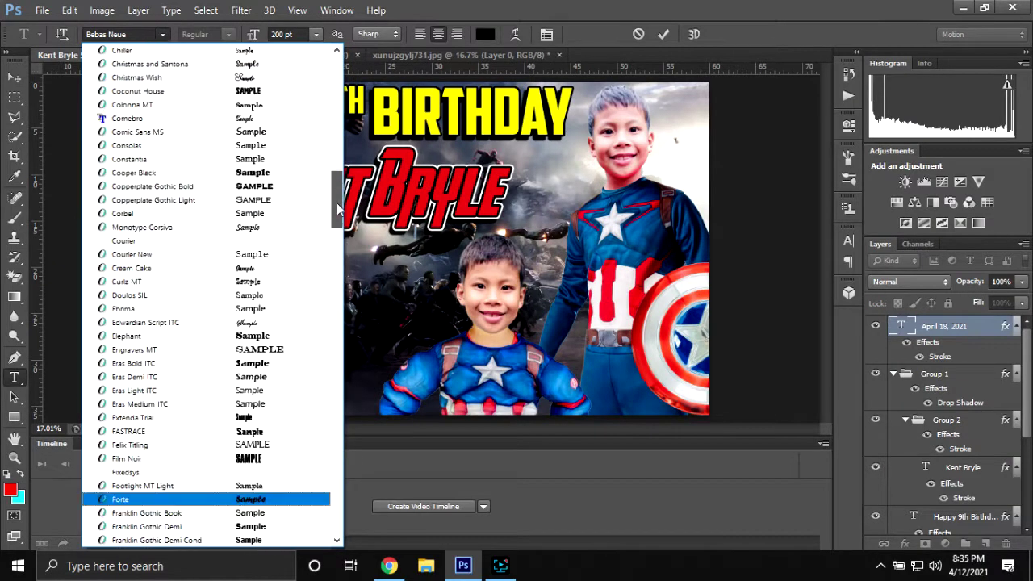
pyautogui.press('v')
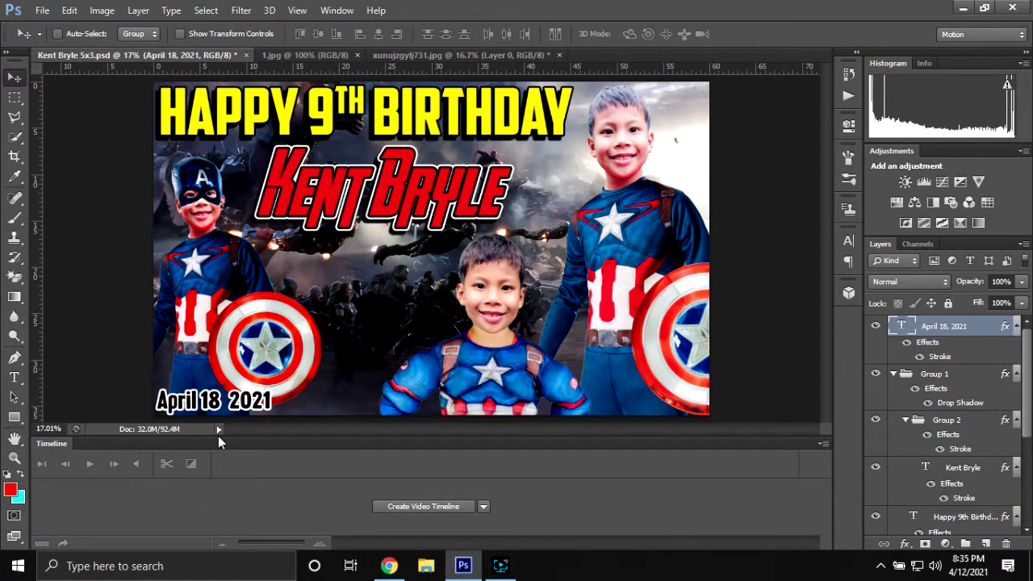
pyautogui.scroll(-1, 242, 400)
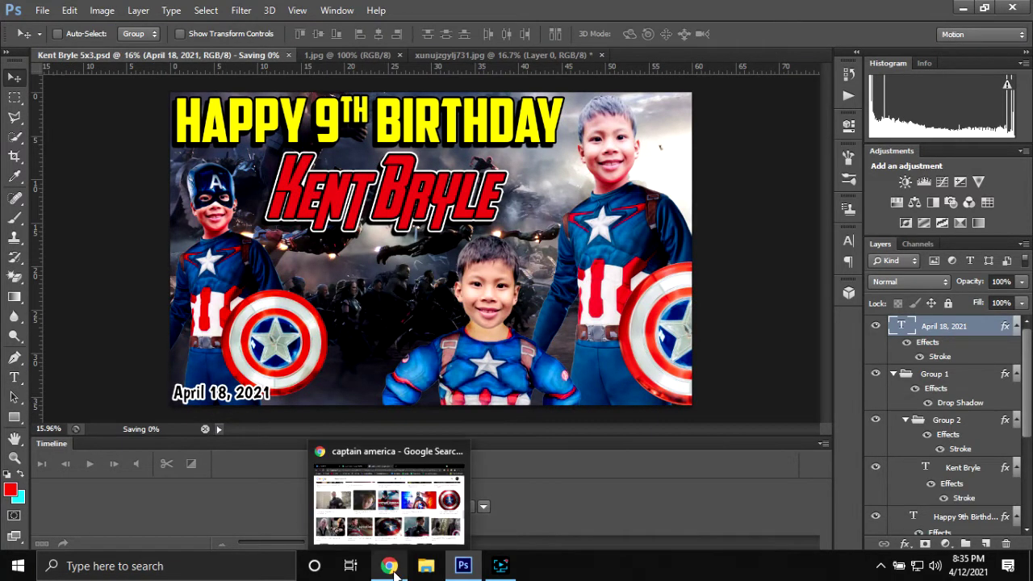
# Step: In Chrome, browse the 'avenger png' Google Images results for a transparent Avengers group image
pyautogui.click(389, 566)
pyautogui.hotkey('alt', 'Left')
pyautogui.hotkey('alt', 'Left')
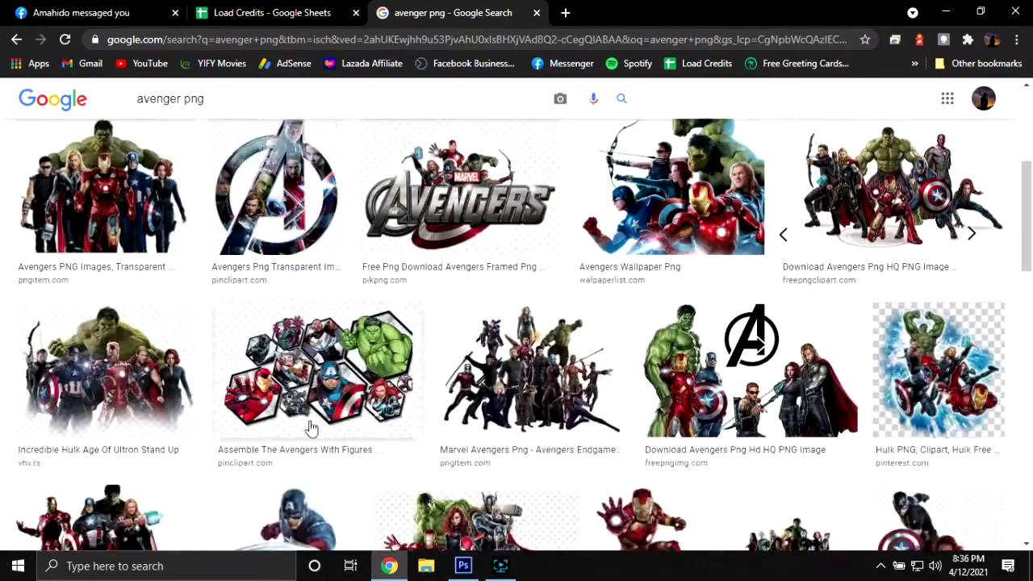
pyautogui.click(516, 379)
pyautogui.scroll(-3, 602, 147)
pyautogui.click(602, 147)
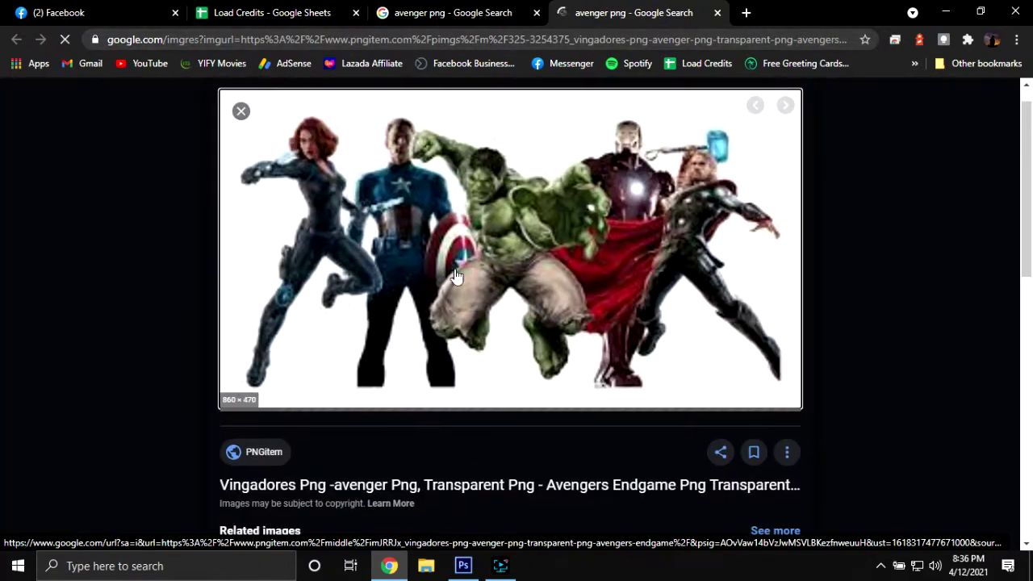
pyautogui.scroll(-3, 364, 242)
pyautogui.rightClick(296, 234)
pyautogui.click(361, 300)
# Step: Open a related Avengers image file in its own new tab
pyautogui.middleClick(307, 355)
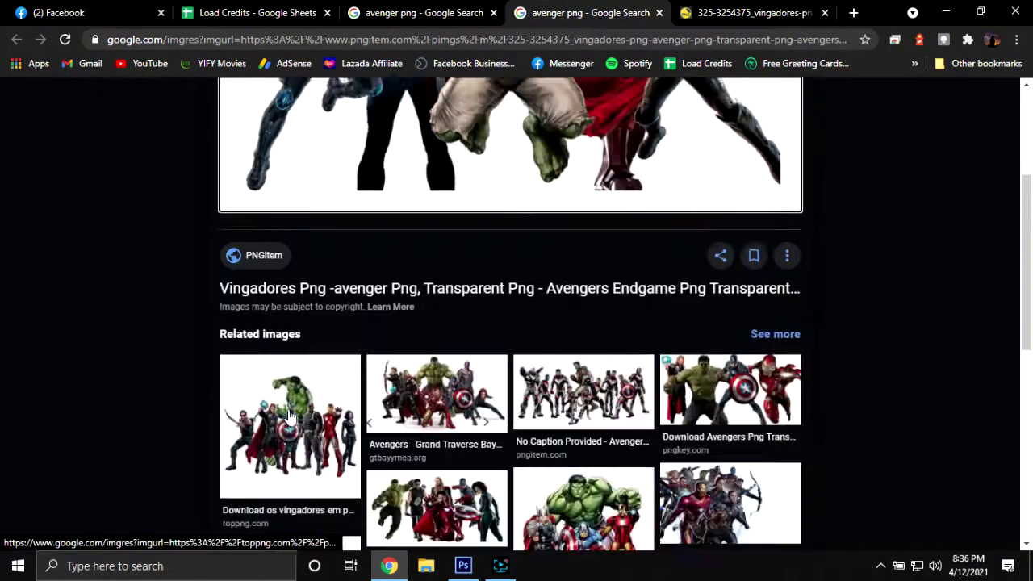
pyautogui.click(308, 360)
pyautogui.scroll(-2, 457, 282)
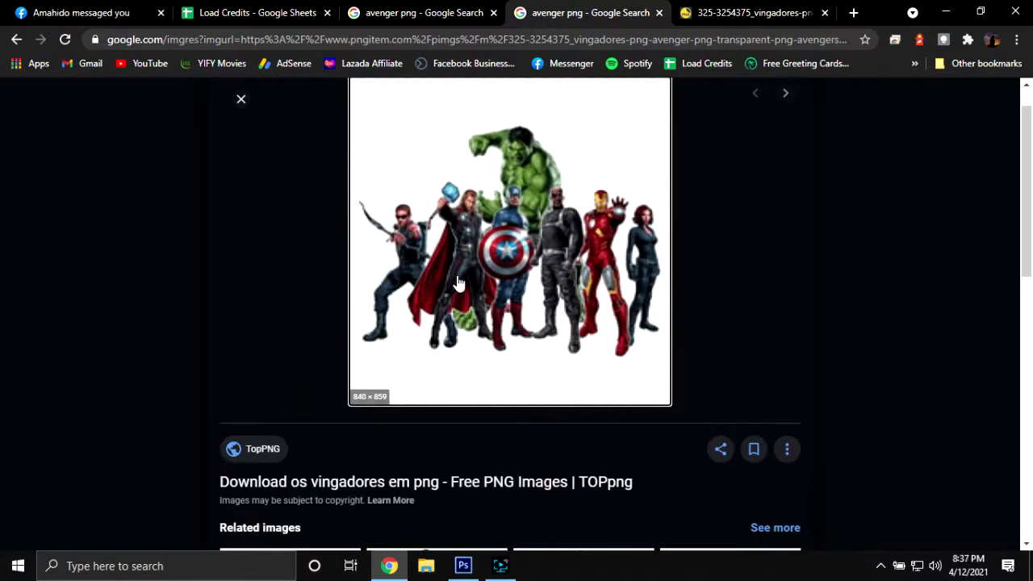
pyautogui.scroll(-4, 457, 282)
pyautogui.click(577, 291)
pyautogui.rightClick(480, 229)
pyautogui.click(533, 330)
# Step: Save that Avengers image as 12.png
pyautogui.click(764, 7)
pyautogui.click(630, 13)
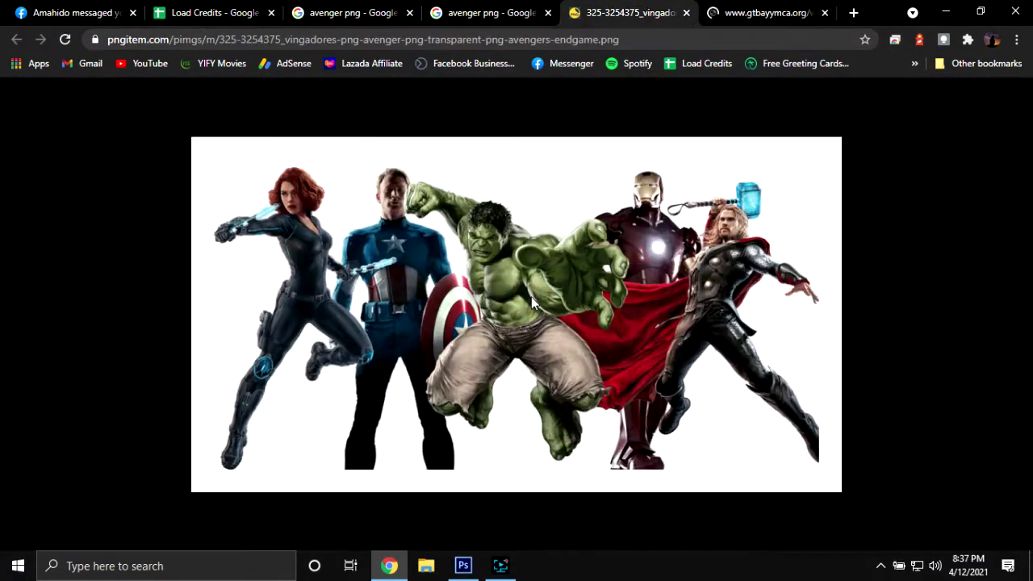
pyautogui.rightClick(531, 296)
pyautogui.click(565, 331)
pyautogui.write('12')
pyautogui.press('Return')
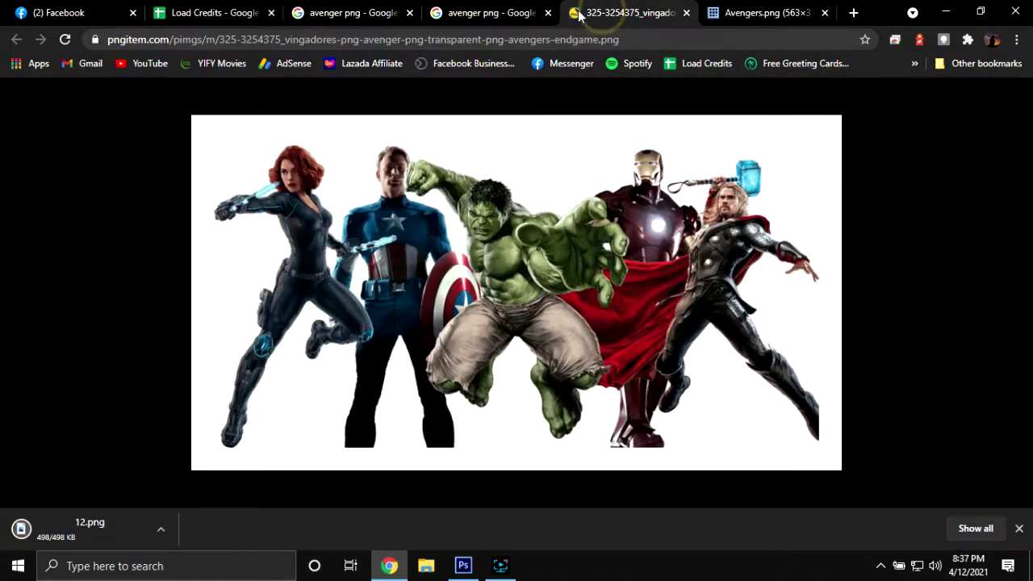
# Step: Find another Avengers group image and save it as 3-2-avengers-png-image.png
pyautogui.click(419, 12)
pyautogui.scroll(-5, 501, 282)
pyautogui.click(484, 242)
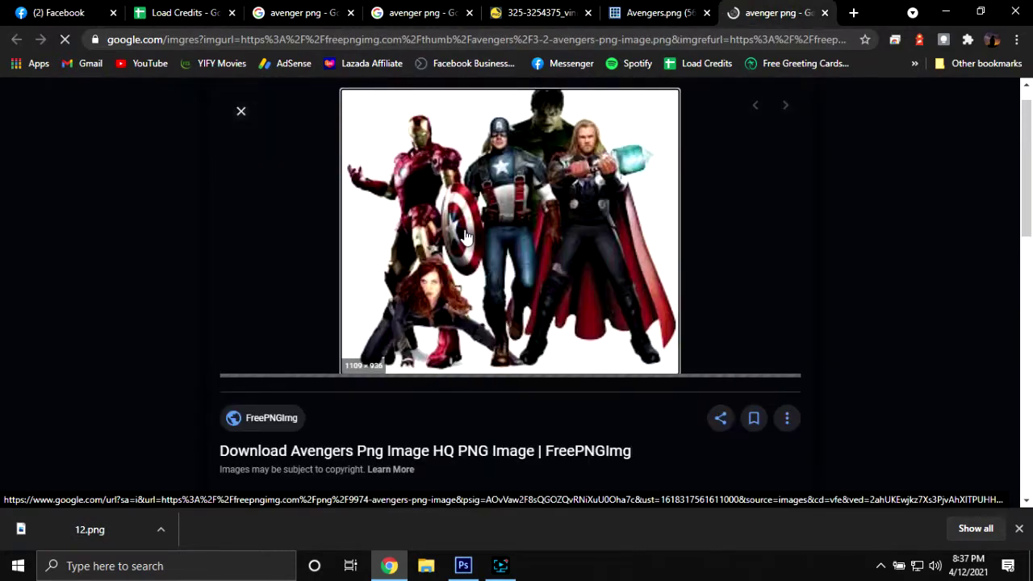
pyautogui.rightClick(473, 204)
pyautogui.click(523, 351)
pyautogui.rightClick(321, 281)
pyautogui.click(332, 313)
pyautogui.click(685, 442)
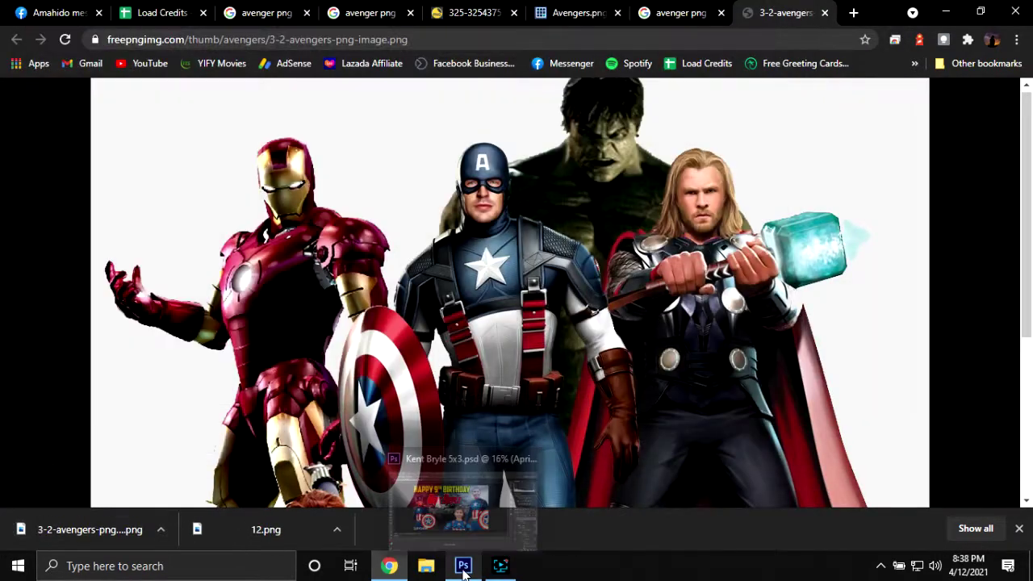
# Step: In Photoshop, browse to the materials folder to open the downloaded Avengers image
pyautogui.click(464, 566)
pyautogui.hotkey('ctrl', 'o')
pyautogui.doubleClick(303, 182)
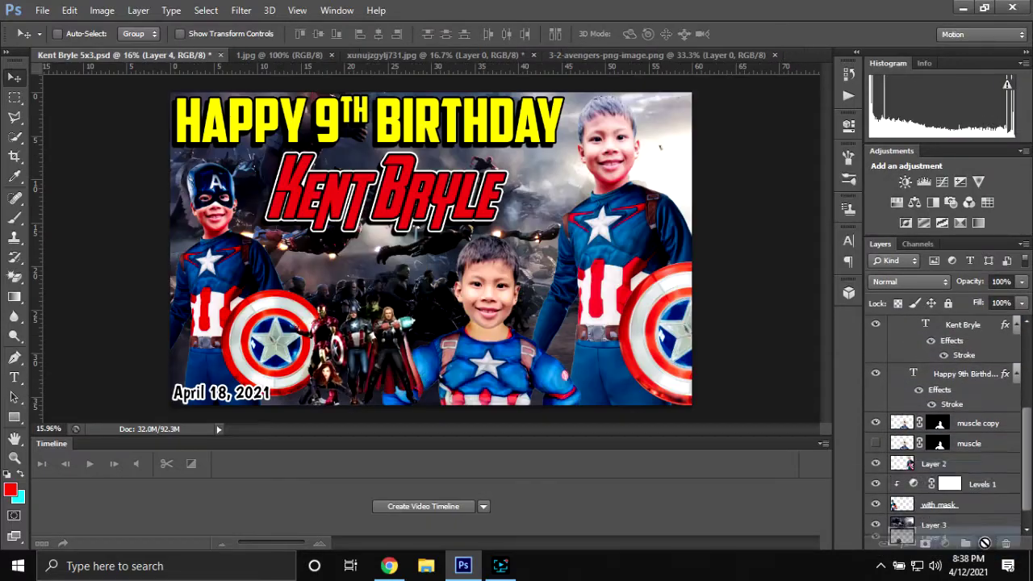
# Step: Drag the Avengers PNG into the Kent Bryle banner as Layer 4, behind the centre boy
pyautogui.moveTo(388, 307)
pyautogui.mouseDown()
pyautogui.moveTo(407, 356)
pyautogui.moveTo(439, 321)
pyautogui.mouseUp()
pyautogui.scroll(2, 438, 321)
pyautogui.scroll(1, 438, 321)
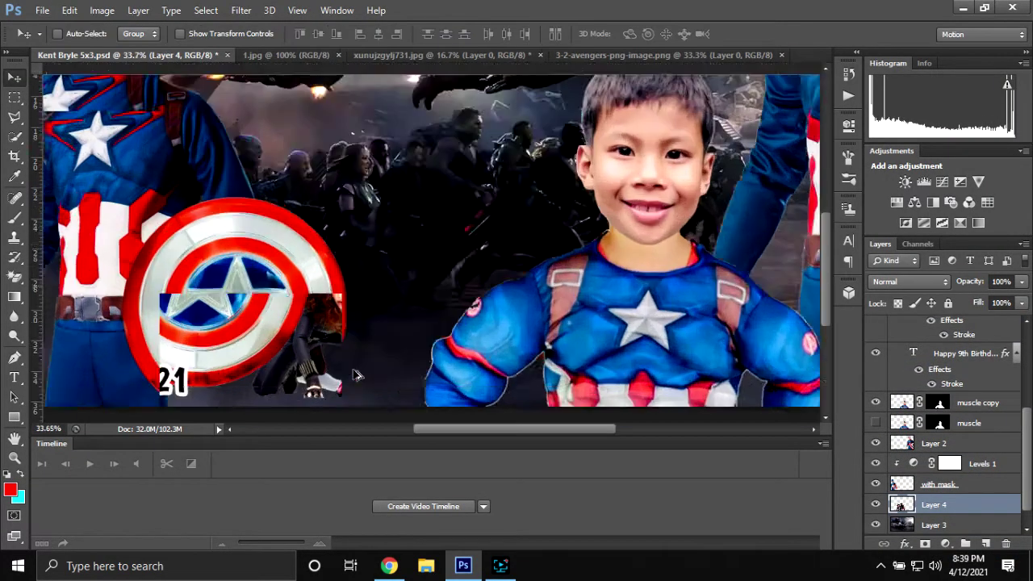
pyautogui.scroll(1, 404, 323)
pyautogui.scroll(1, 364, 319)
pyautogui.scroll(1, 342, 316)
pyautogui.press('w')
pyautogui.scroll(2, 351, 342)
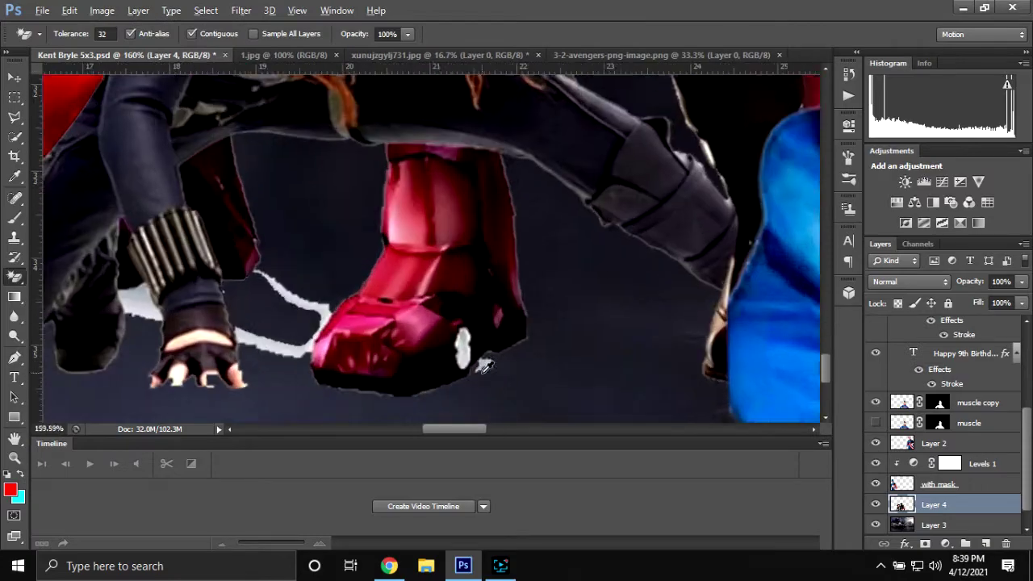
pyautogui.scroll(1, 480, 358)
pyautogui.scroll(-1, 461, 346)
pyautogui.scroll(2, 526, 339)
pyautogui.scroll(-6, 527, 302)
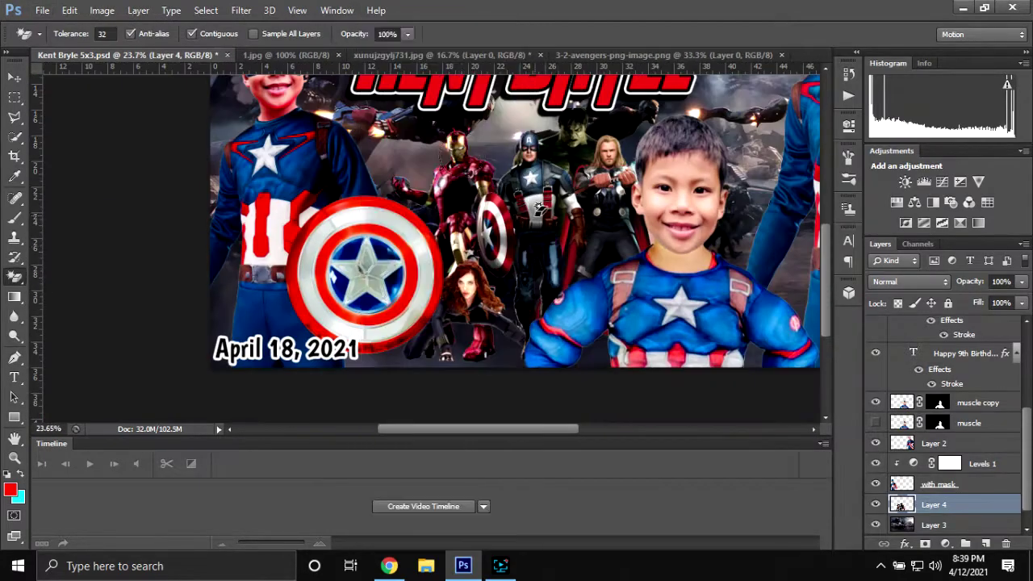
# Step: Add a layer mask to the Avengers layer and clean its edges with Refine Mask
pyautogui.click(925, 544)
pyautogui.rightClick(936, 504)
pyautogui.click(917, 471)
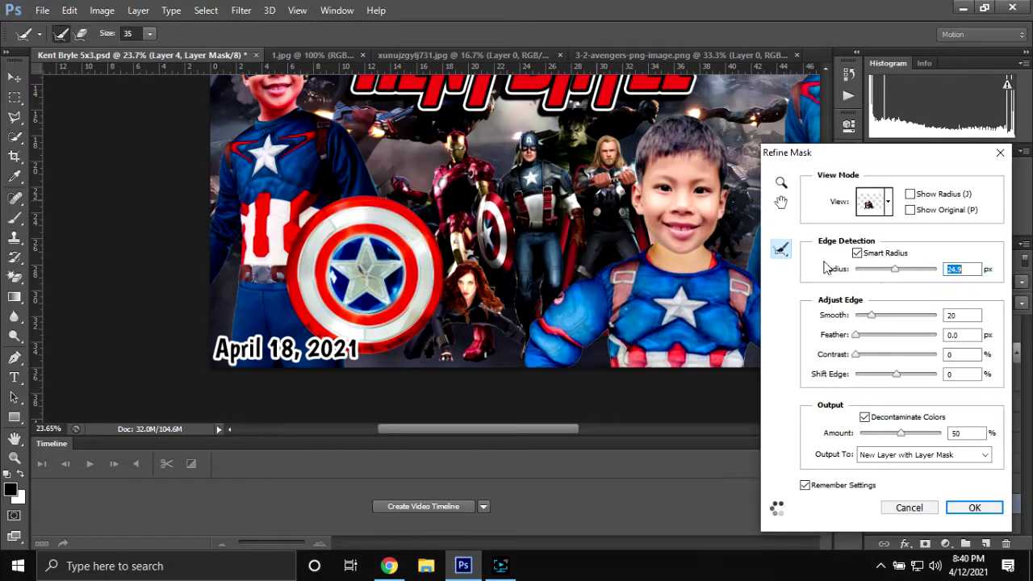
pyautogui.press('Return')
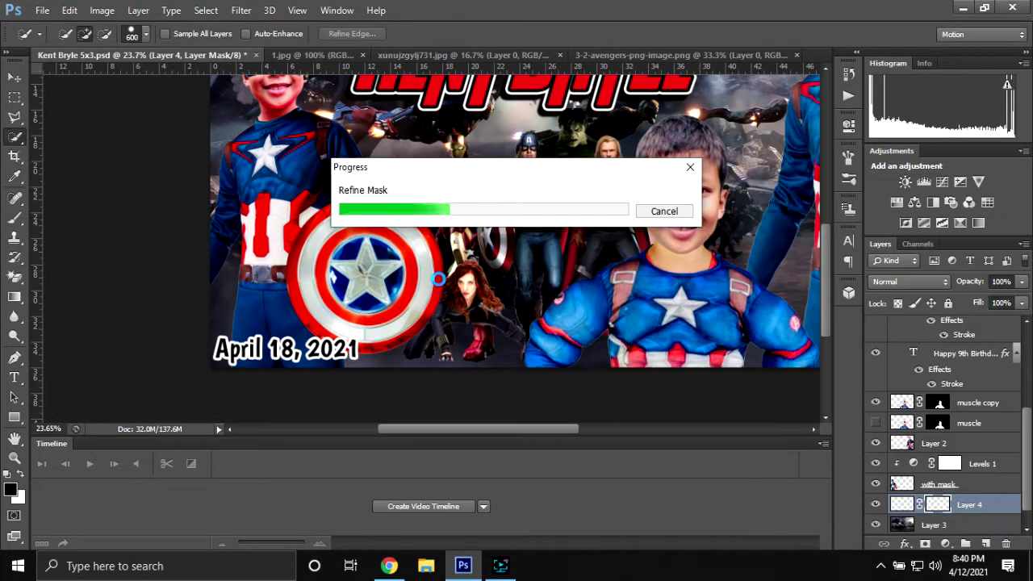
# Step: Give the Avengers layer a 55% drop shadow and fit the banner in view
pyautogui.doubleClick(953, 497)
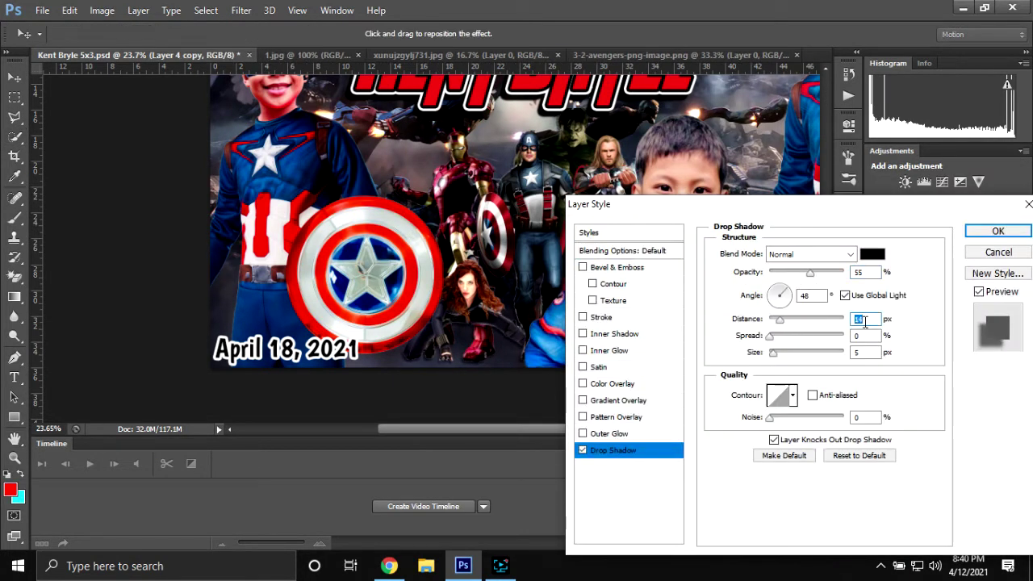
pyautogui.press('Return')
pyautogui.hotkey('ctrl', '0')
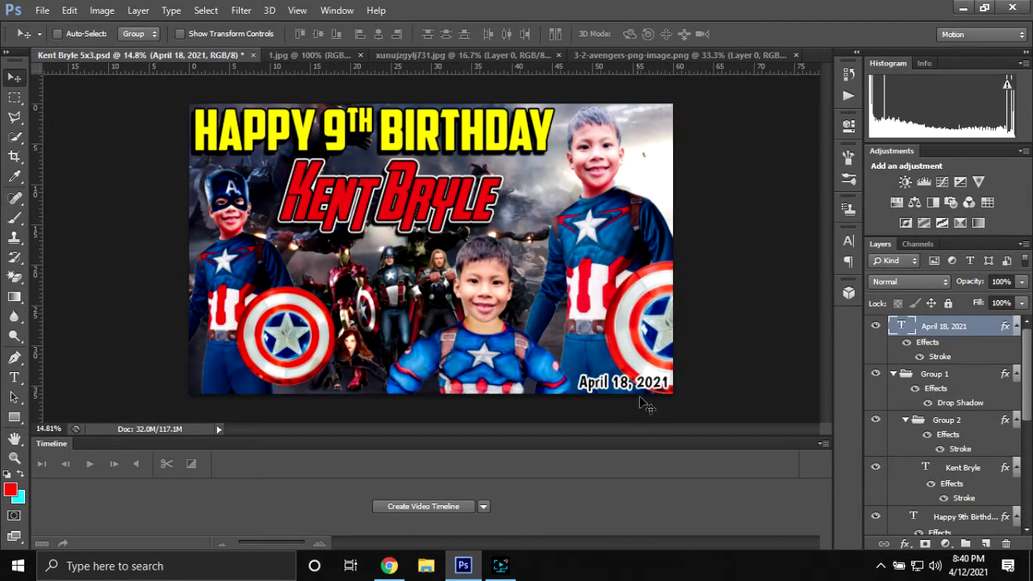
# Step: Save the finished Captain America birthday banner PSD
pyautogui.hotkey('ctrl', '+')
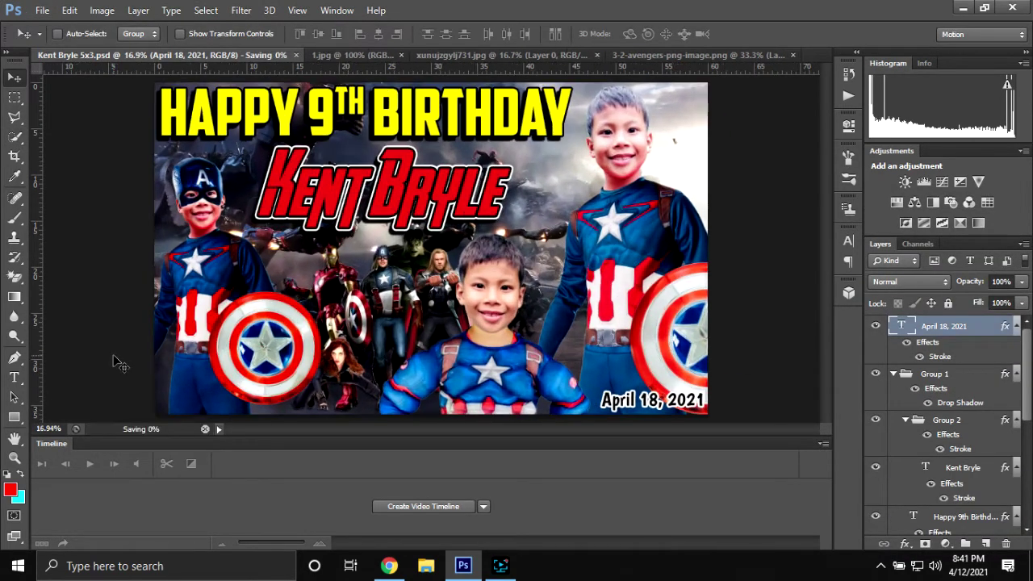